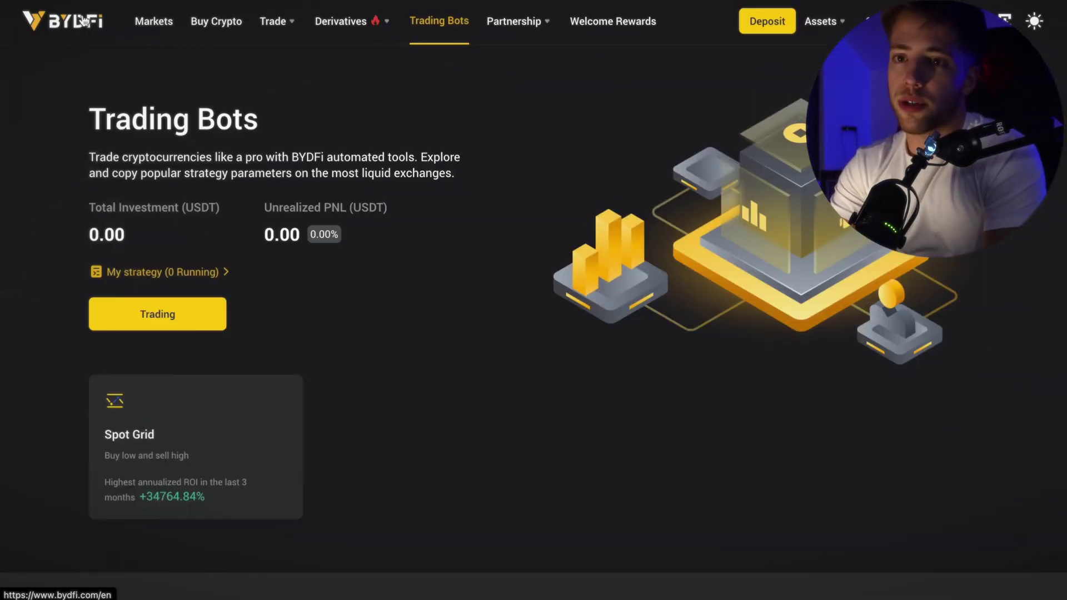
# Return to the BYDFi home page using the logo.
pyautogui.click(82, 21)
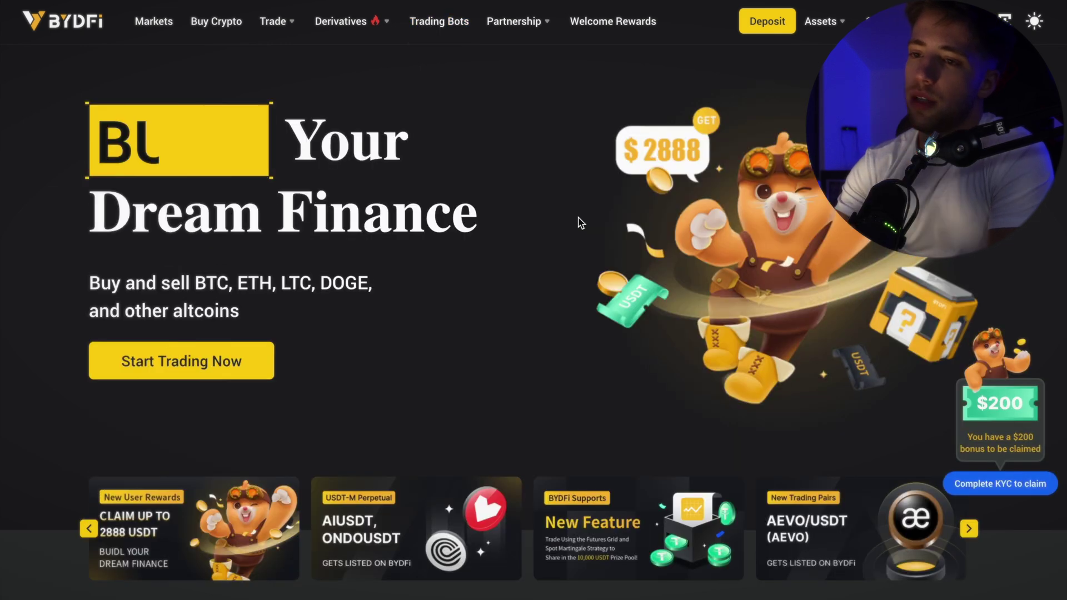
# Open Trading Bots and scroll down to the Strategy Marketplace of Spot Grid bots.
pyautogui.click(449, 31)
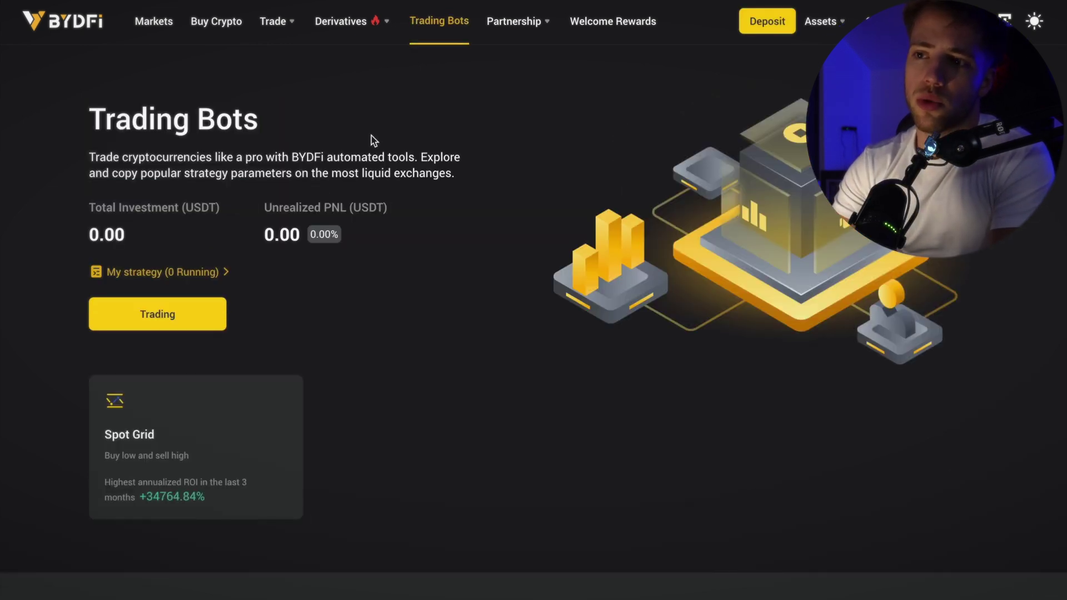
pyautogui.scroll(-1, 371, 136)
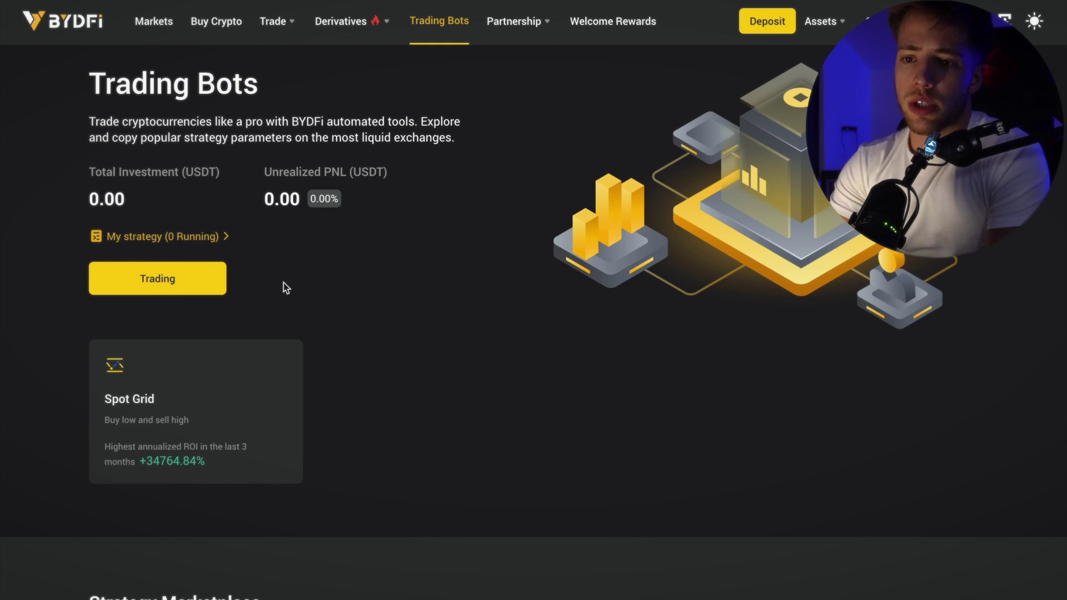
pyautogui.scroll(-7, 283, 286)
pyautogui.scroll(-3, 285, 288)
pyautogui.scroll(1, 284, 286)
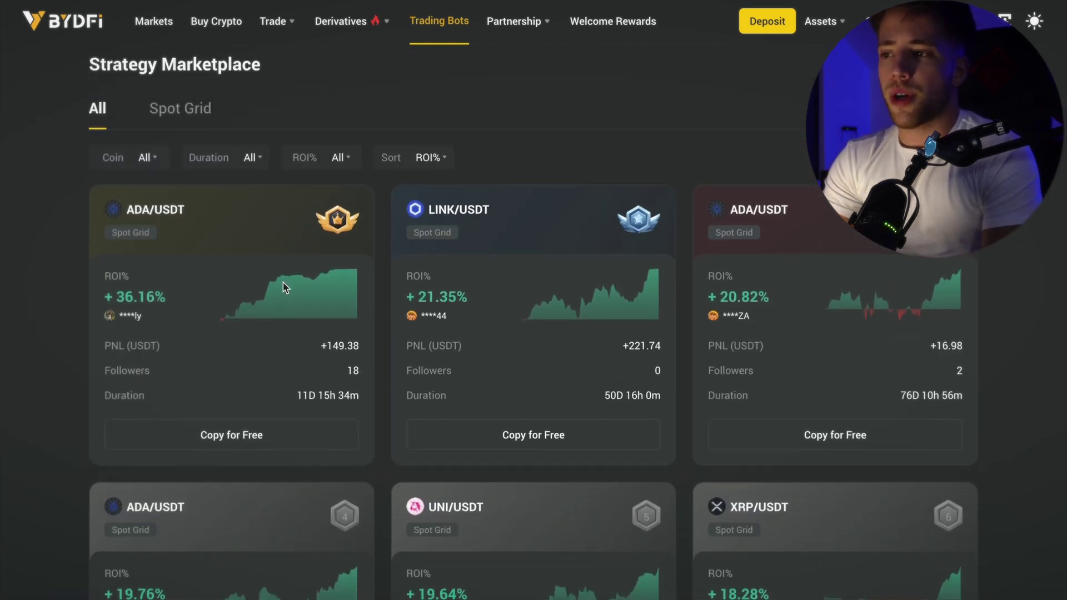
pyautogui.scroll(-1, 283, 286)
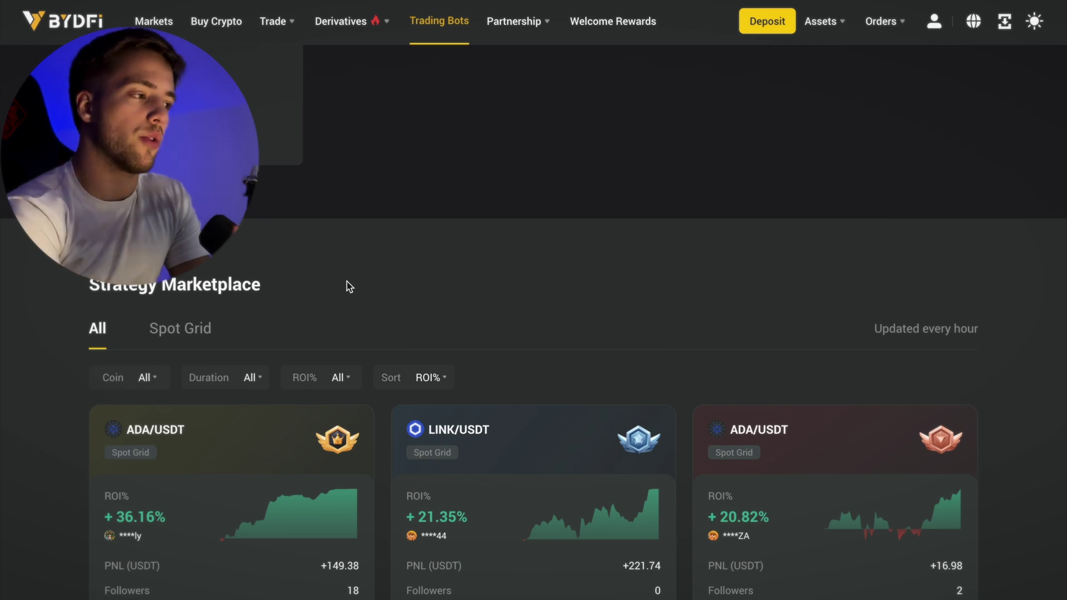
# Browse the marketplace strategies down to page 4.
pyautogui.scroll(-1, 283, 317)
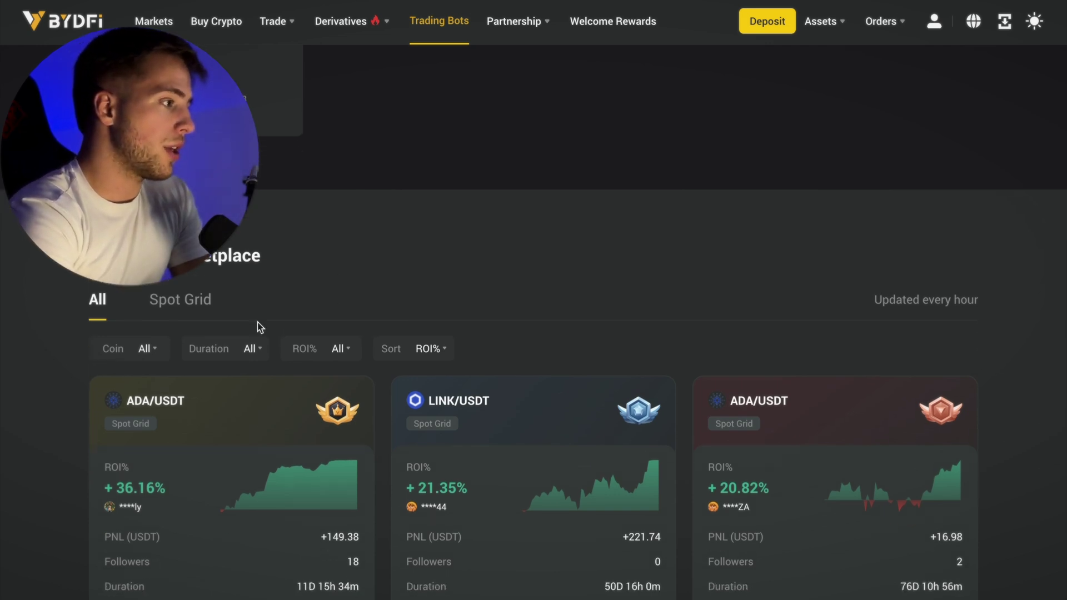
pyautogui.scroll(-5, 265, 276)
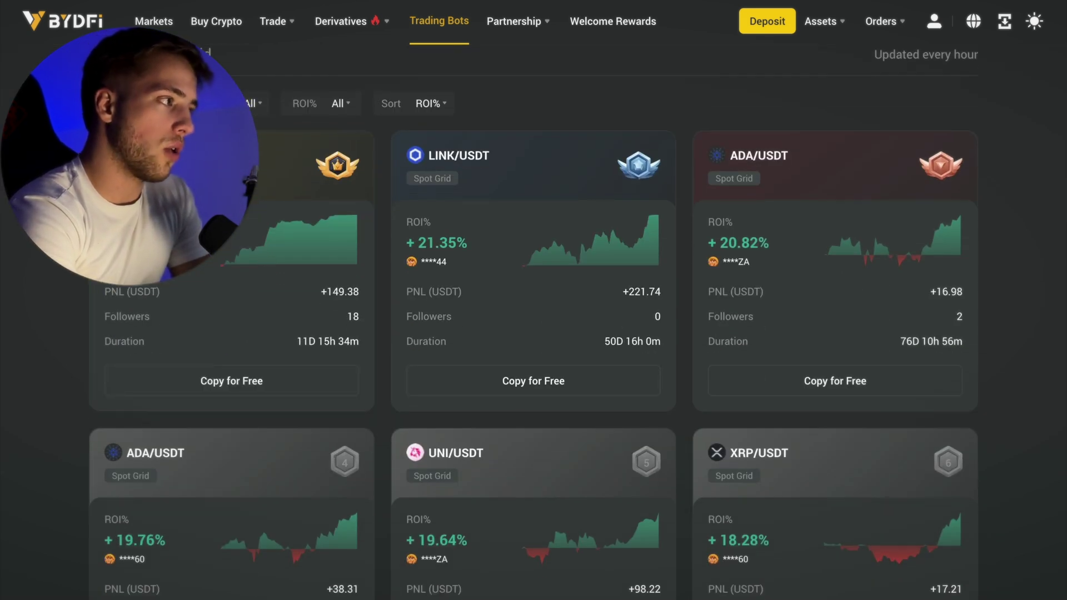
pyautogui.scroll(-10, 356, 234)
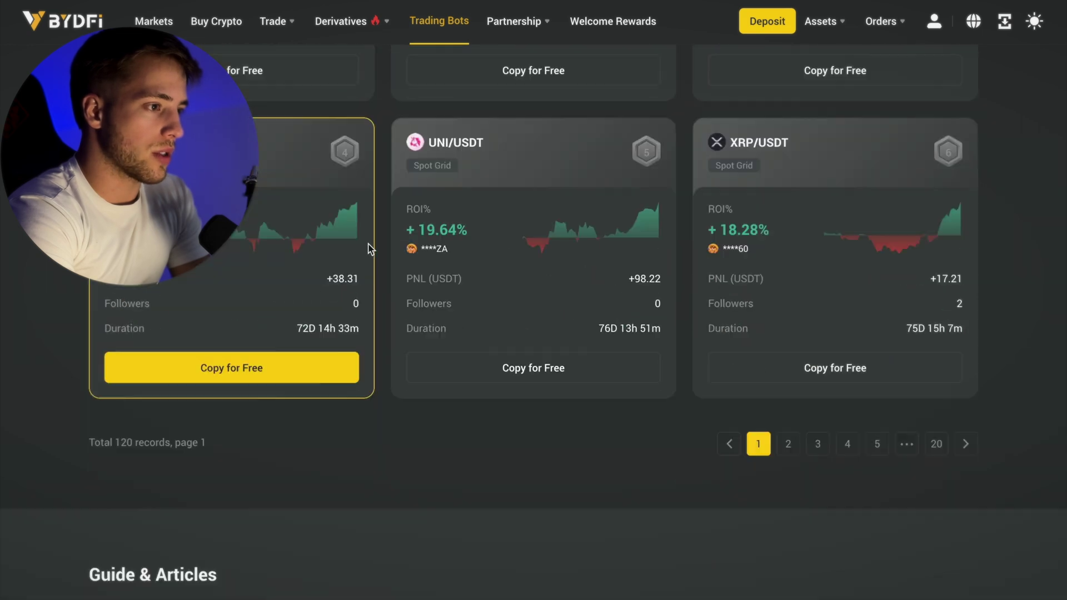
pyautogui.click(851, 294)
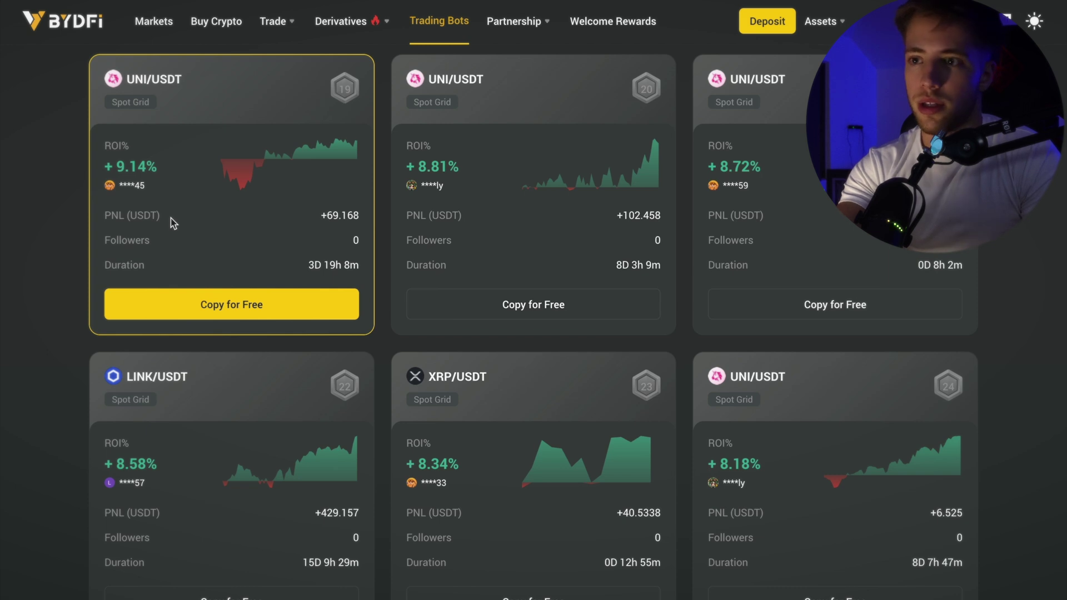
# Filter the marketplace by the SOL coin and review the SOL/USDT strategies.
pyautogui.scroll(4, 173, 223)
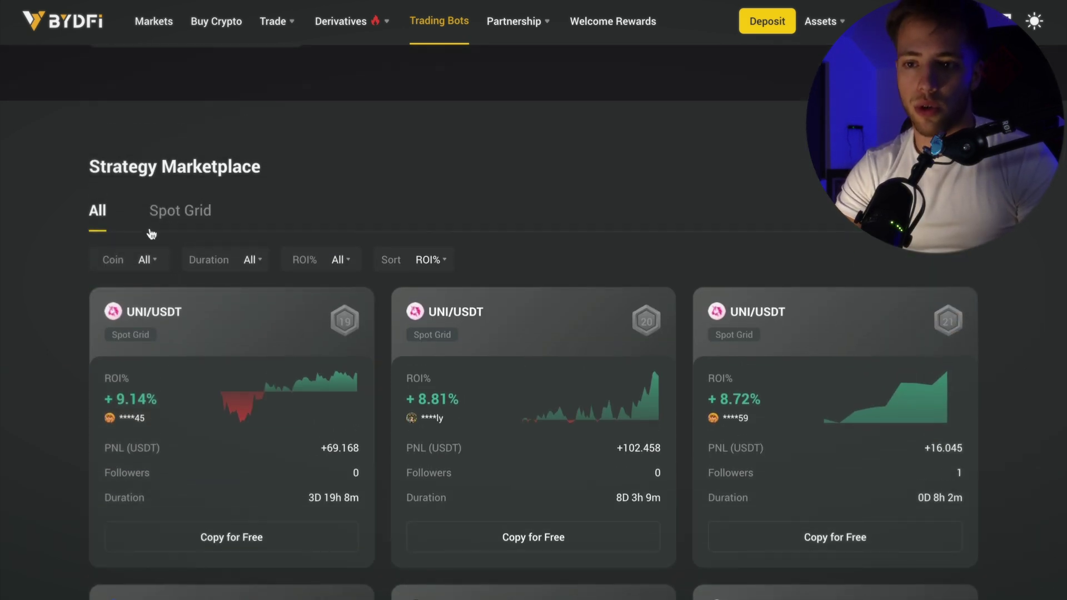
pyautogui.click(122, 261)
pyautogui.scroll(-5, 125, 337)
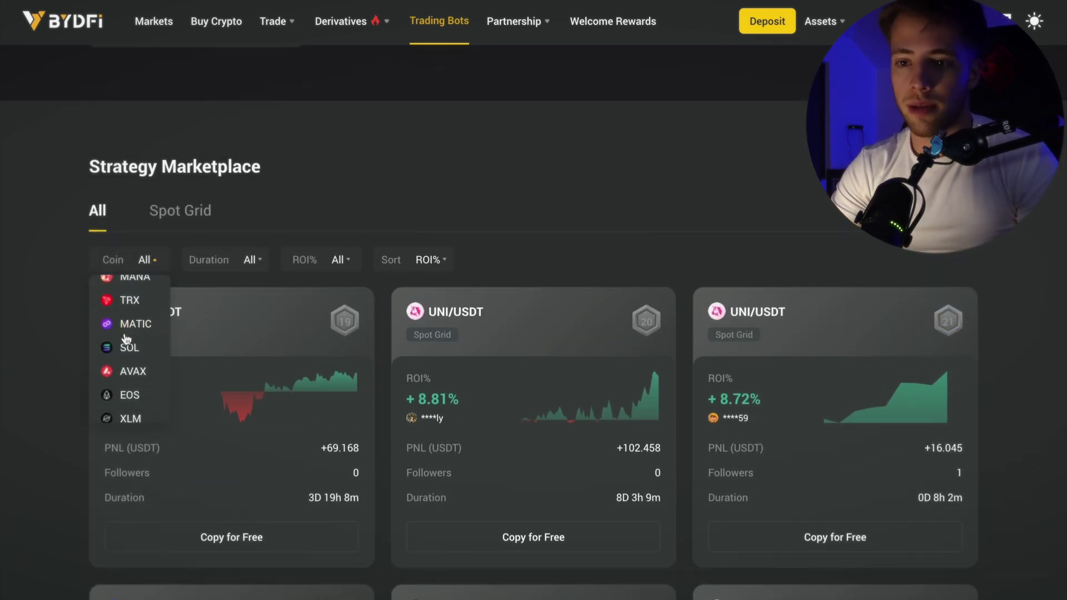
pyautogui.click(127, 337)
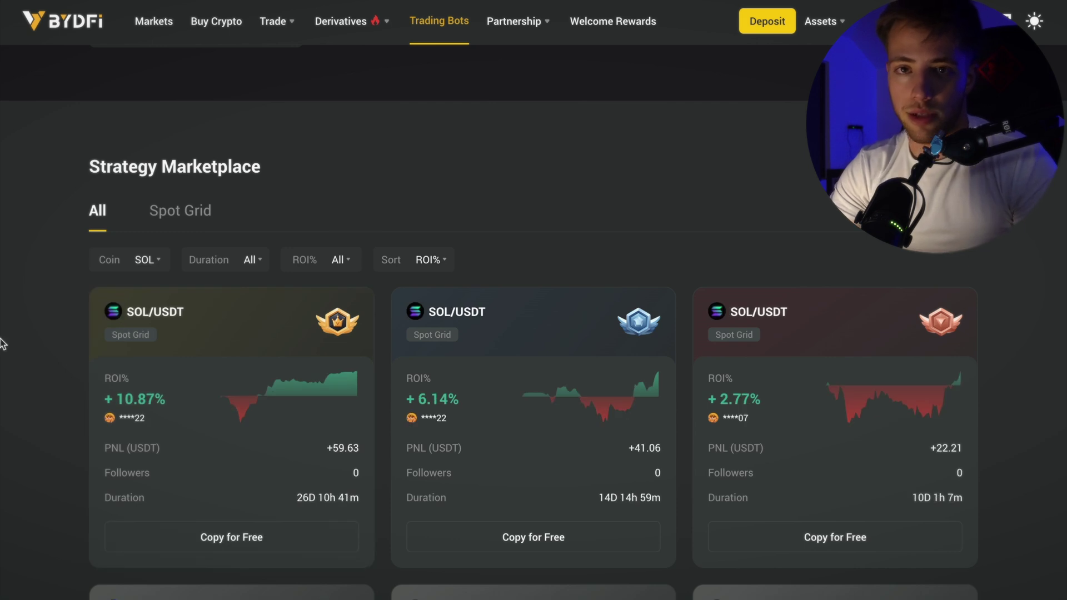
pyautogui.scroll(-7, 2, 344)
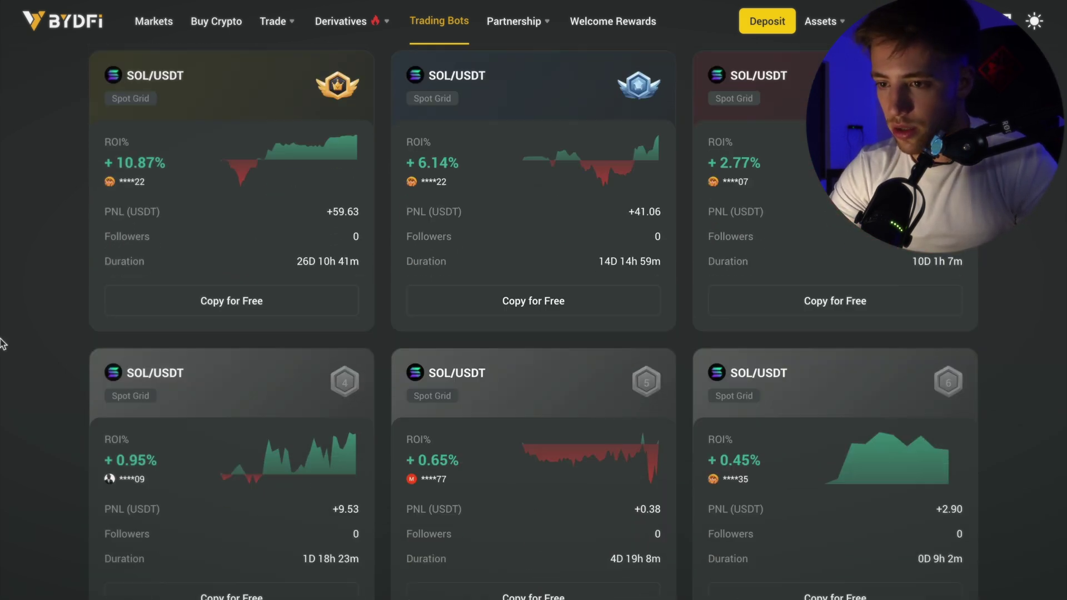
pyautogui.scroll(3, 2, 344)
pyautogui.scroll(4, 2, 344)
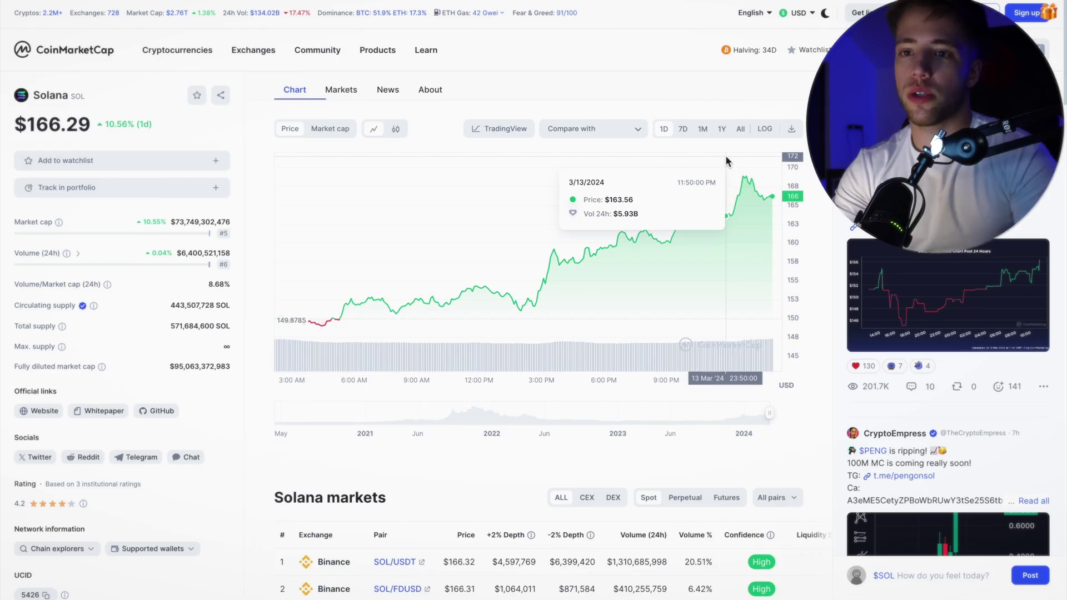
# Step the Solana chart through 7D, 1M and 1Y to the All range.
pyautogui.click(690, 131)
pyautogui.click(703, 129)
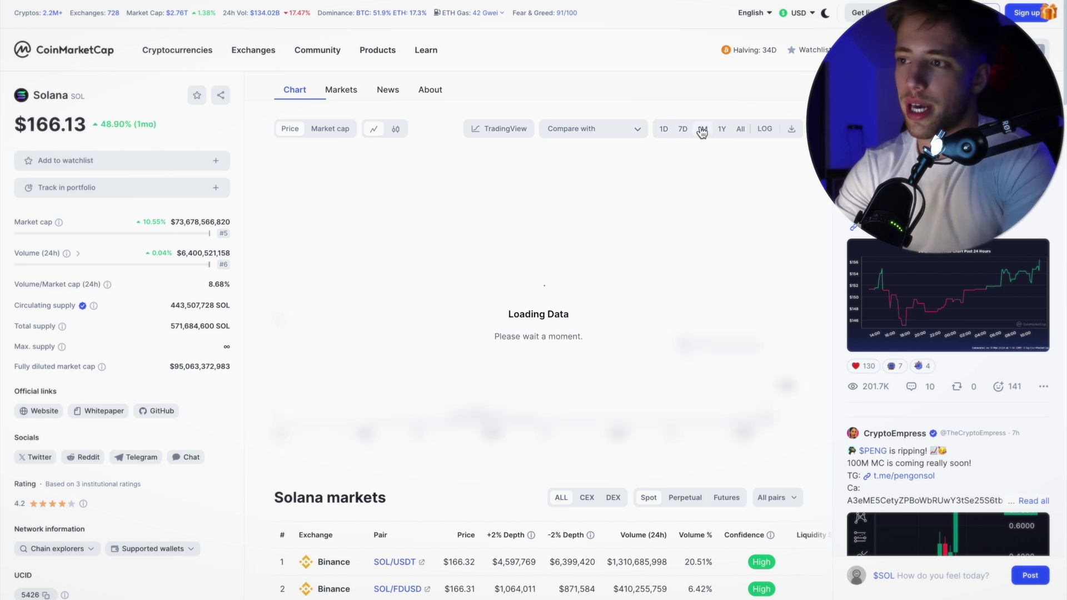
pyautogui.click(721, 129)
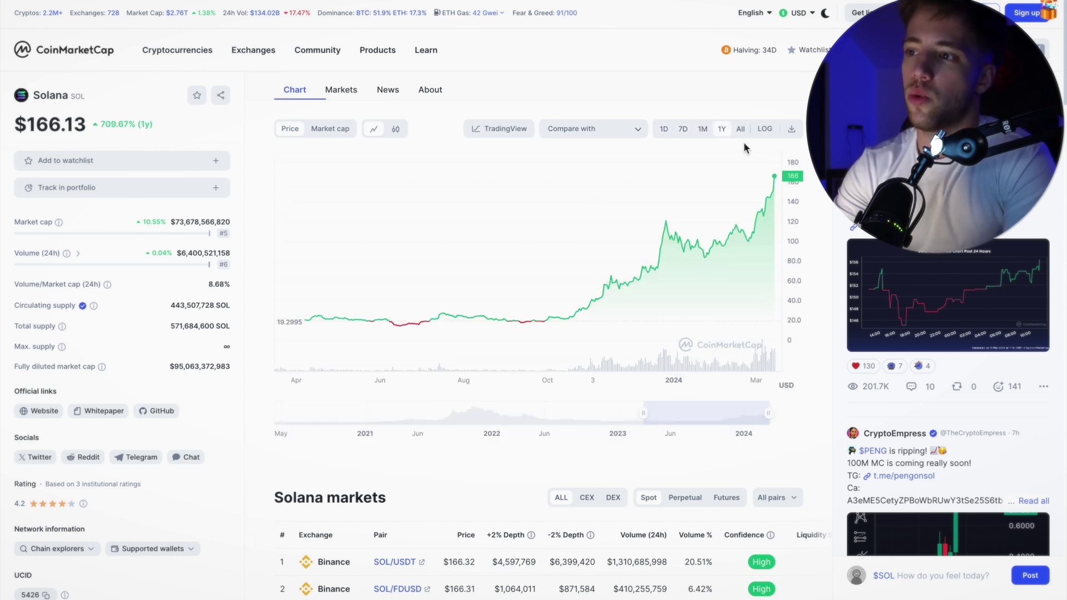
pyautogui.click(740, 129)
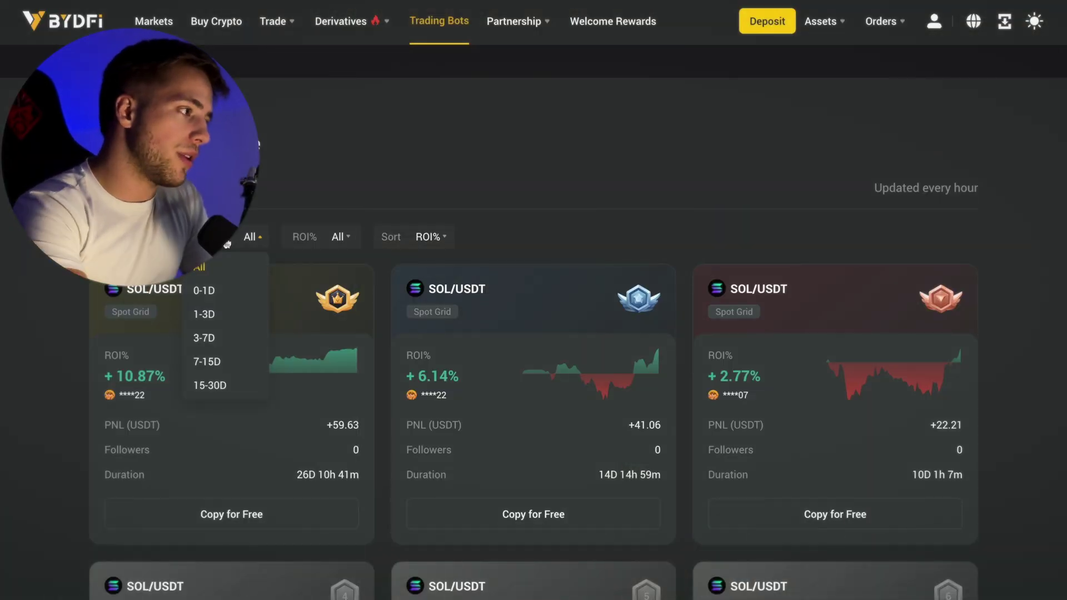
# Try the 3-7D and 7-15D duration filters and preview copying the first SOL/USDT strategy.
pyautogui.click(204, 337)
pyautogui.click(248, 238)
pyautogui.click(267, 359)
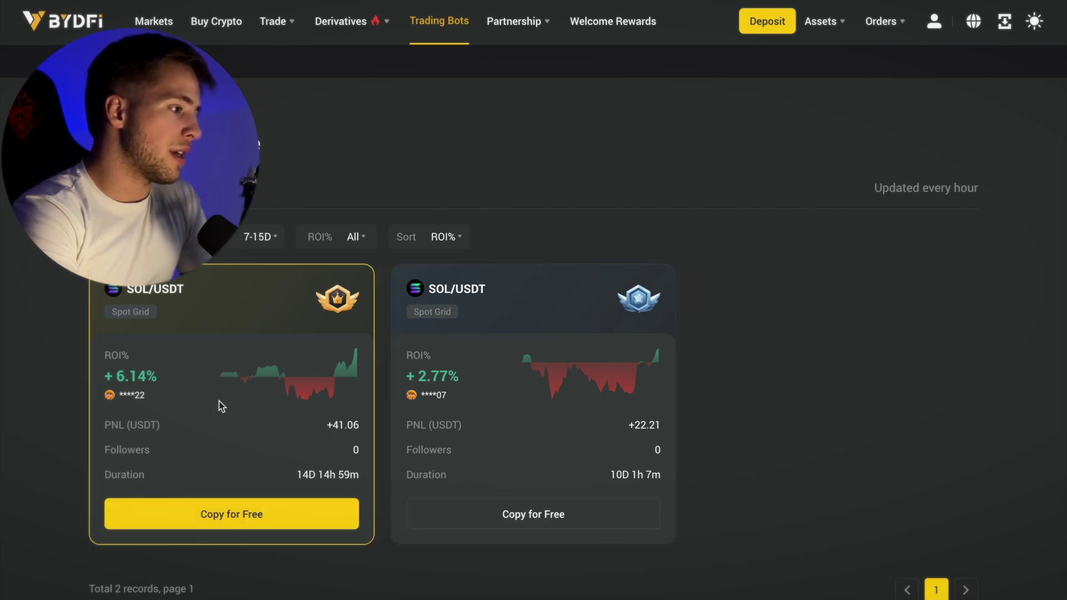
pyautogui.click(231, 507)
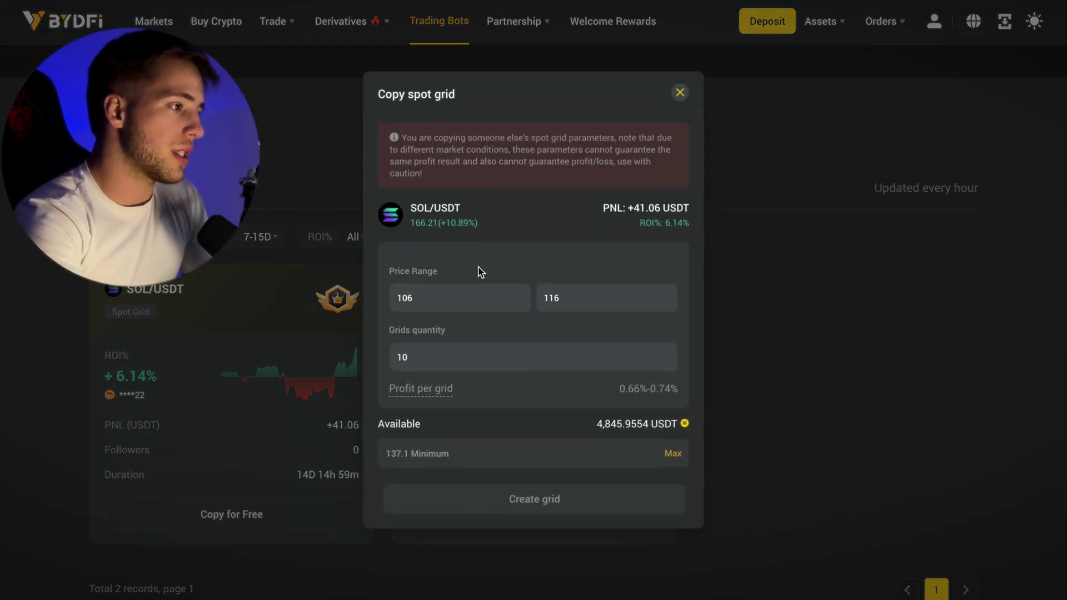
pyautogui.click(679, 93)
# Set the duration filter to All and copy the top BTC/USDT strategy for free.
pyautogui.moveTo(241, 240)
pyautogui.click(250, 267)
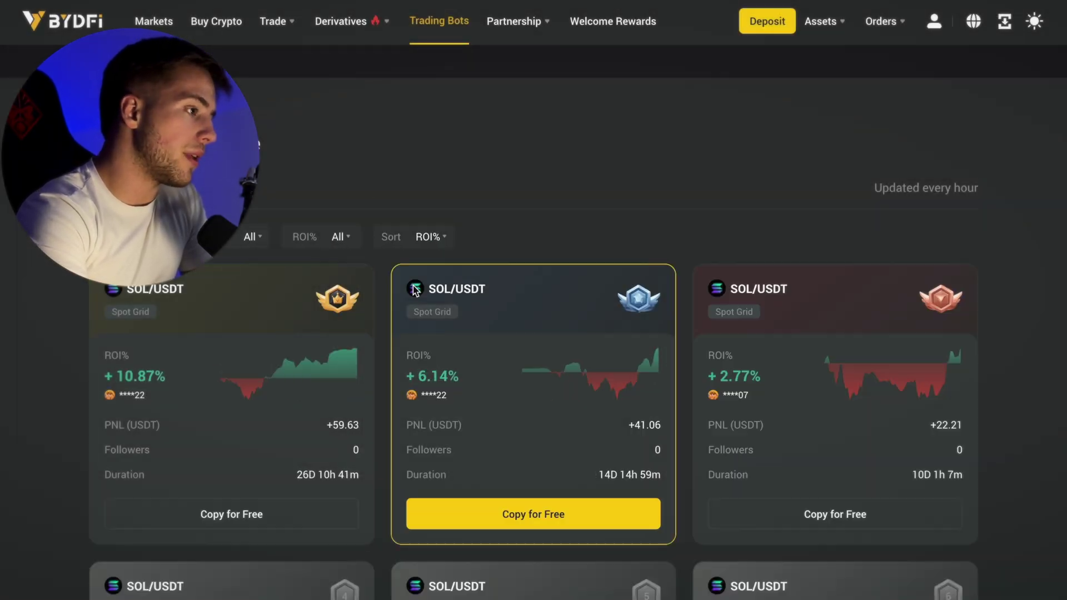
pyautogui.scroll(-2, 565, 199)
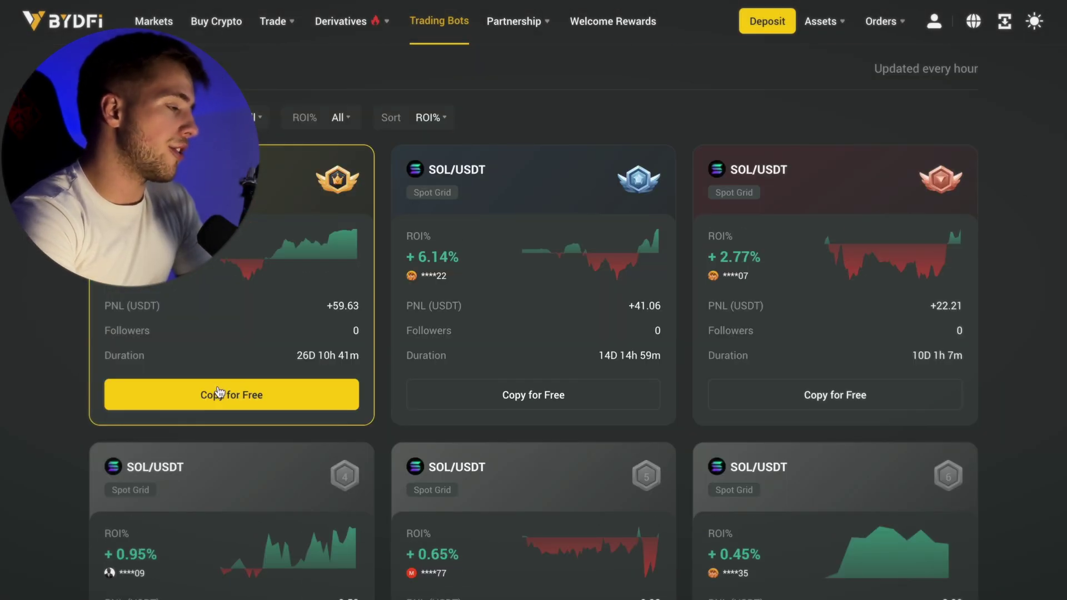
pyautogui.click(172, 392)
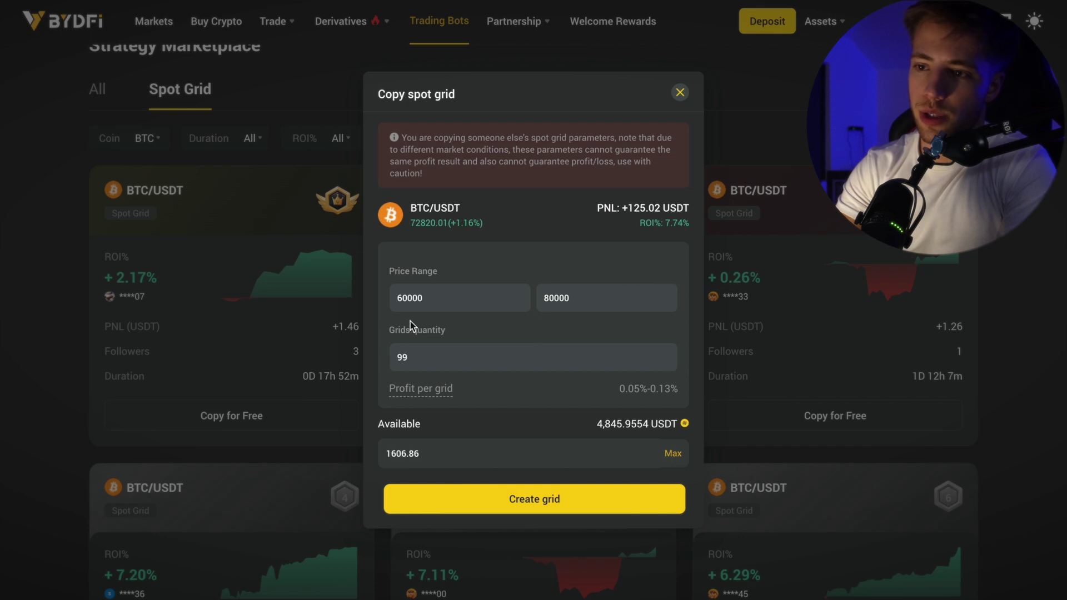
# Create the copied BTC/USDT grid and open its Details from the success popup.
pyautogui.click(519, 499)
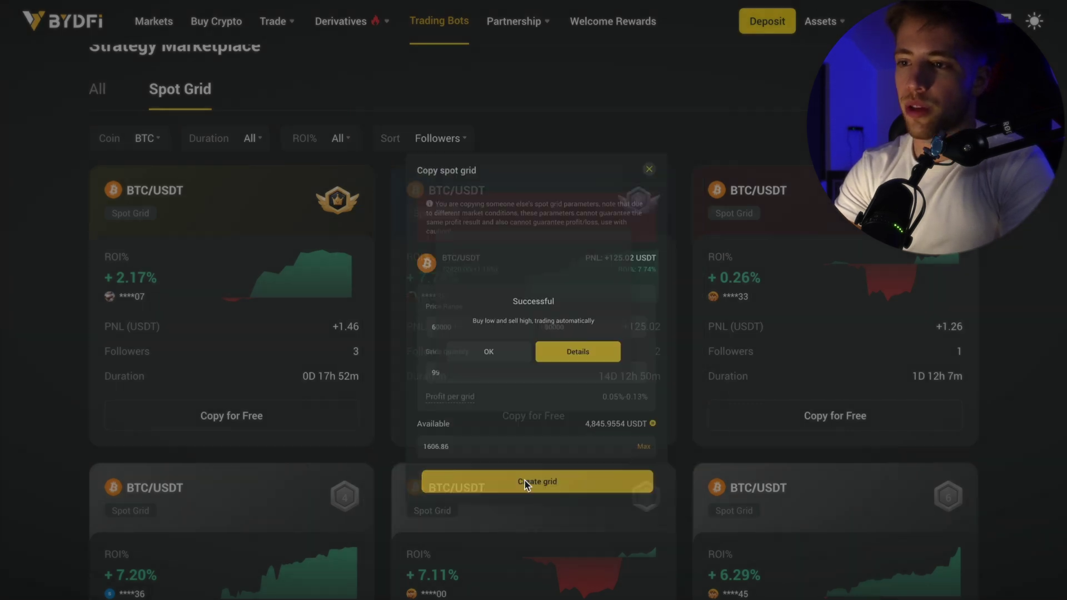
pyautogui.click(603, 378)
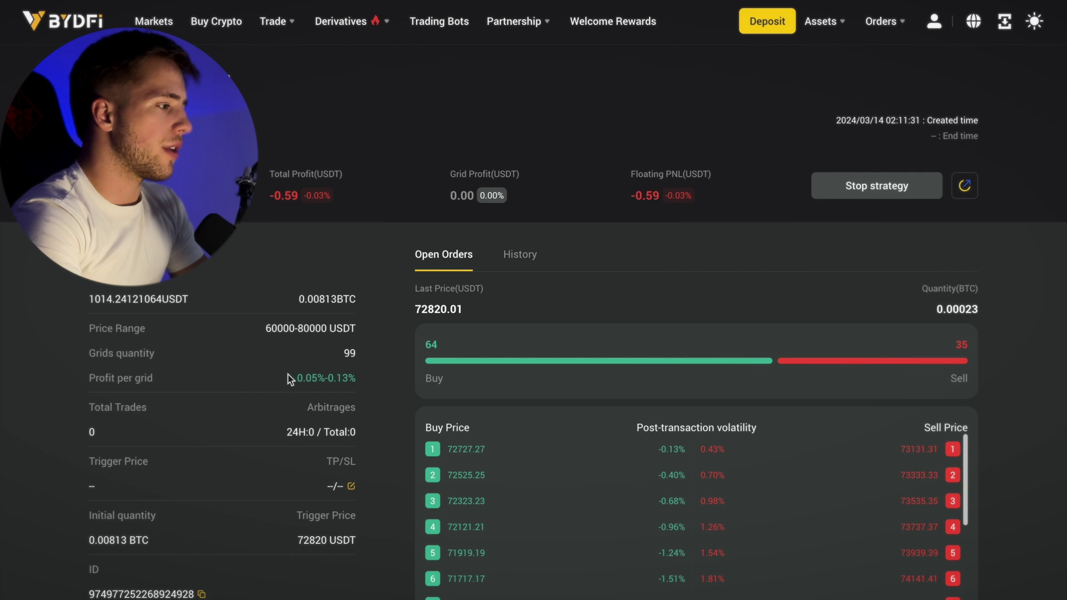
pyautogui.moveTo(288, 375); pyautogui.dragTo(378, 374)
pyautogui.click(378, 375)
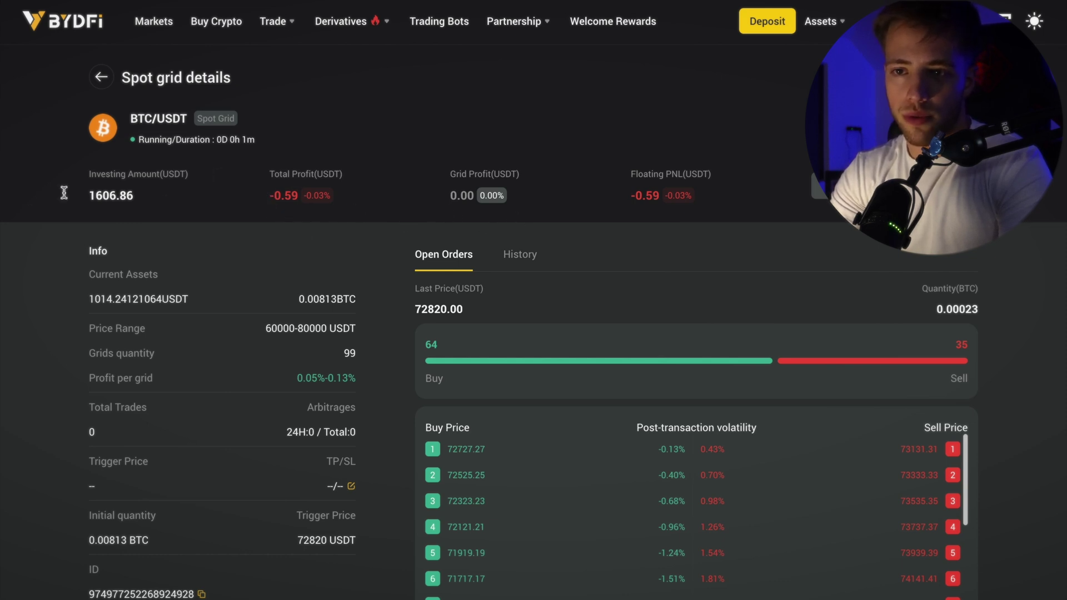
# Scroll through the Spot grid details page to review the new bot.
pyautogui.scroll(-2, 162, 274)
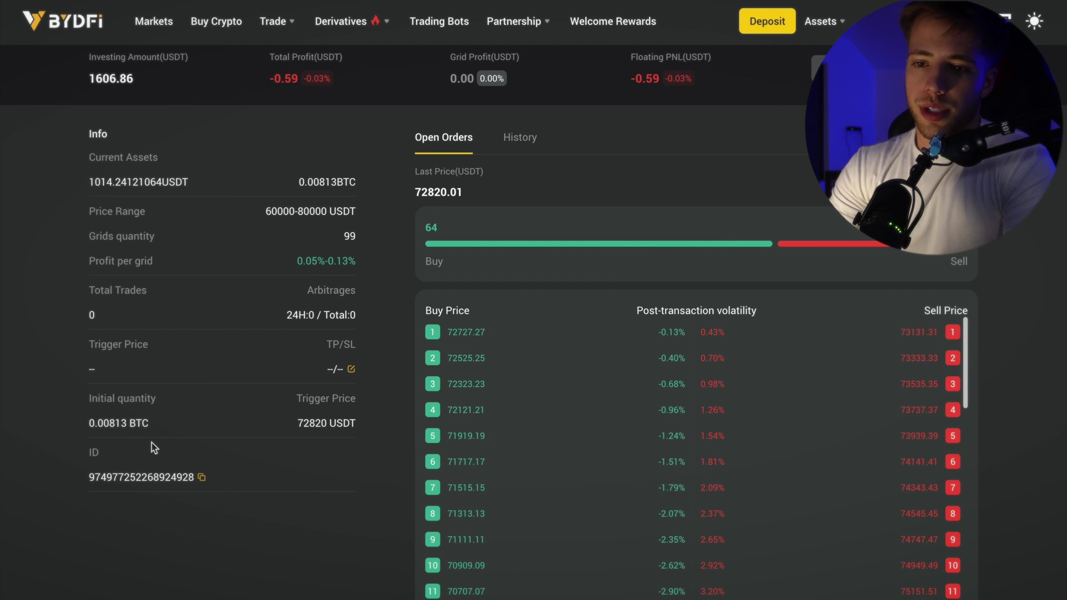
pyautogui.scroll(2, 155, 448)
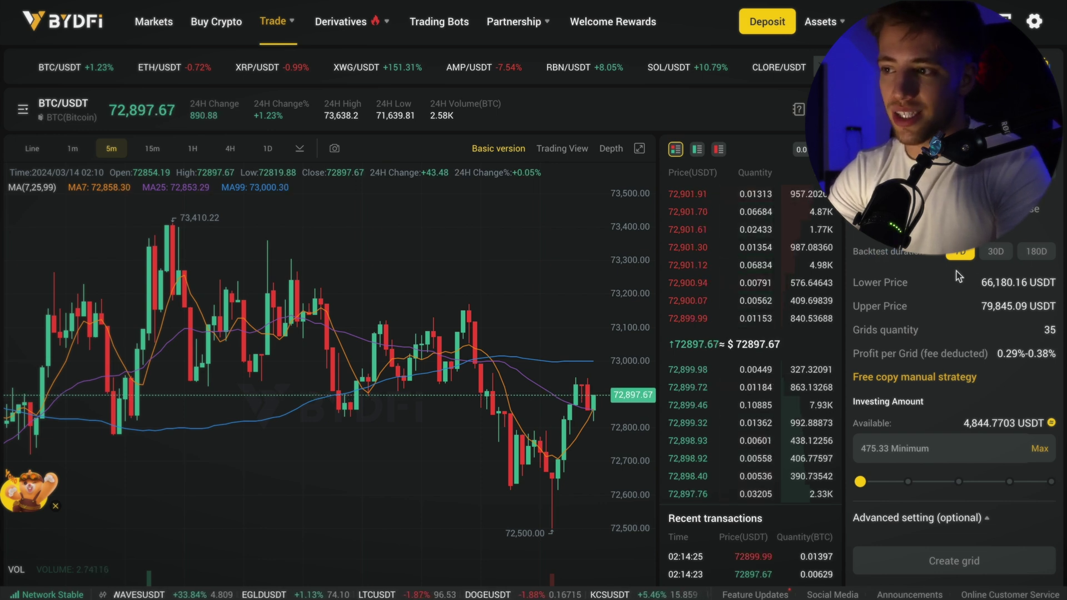
# Highlight the Profit per Grid value, label and fee-deducted note in the grid setup.
pyautogui.scroll(-1, 967, 252)
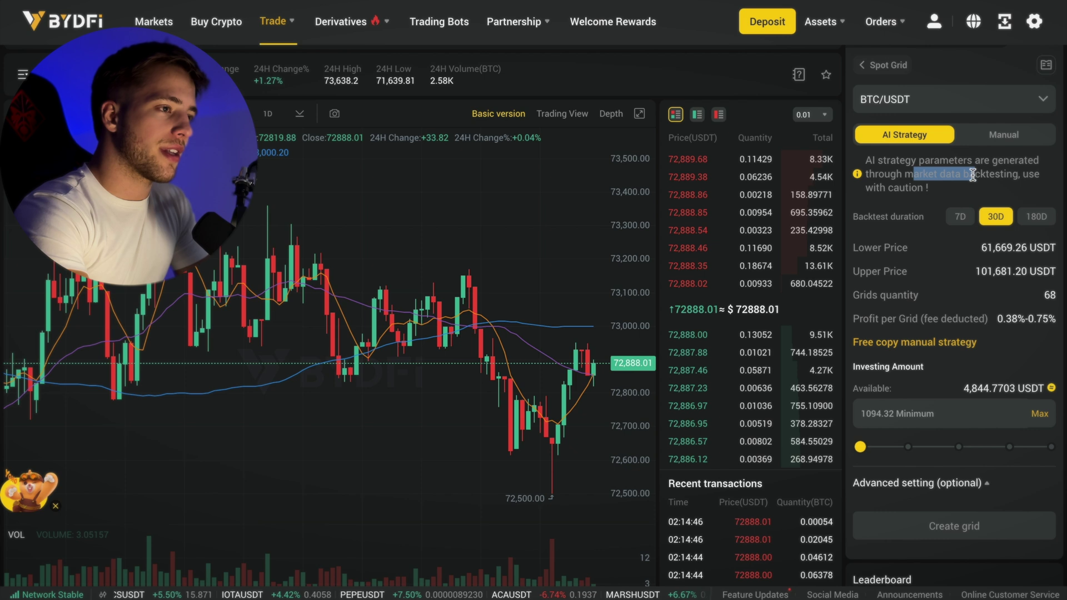
pyautogui.click(929, 177)
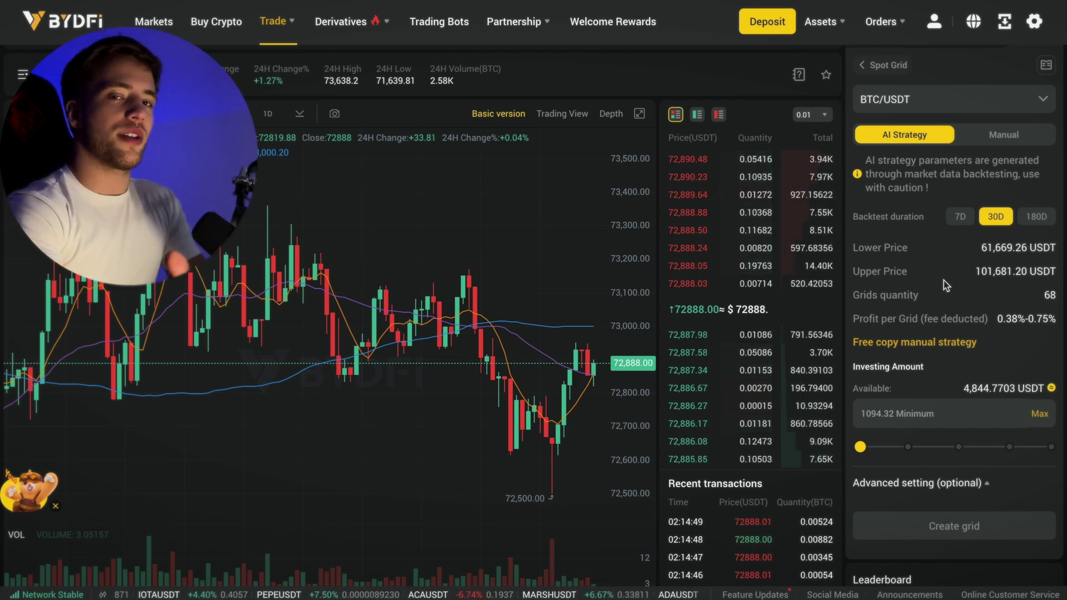
pyautogui.moveTo(1012, 319); pyautogui.dragTo(977, 321)
pyautogui.click(1014, 322)
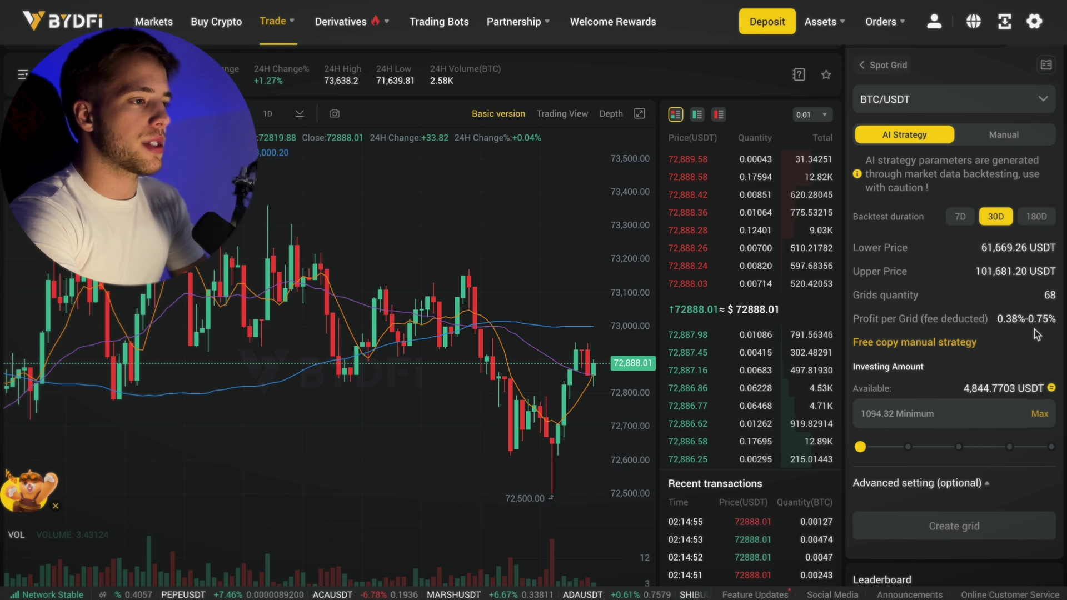
pyautogui.tripleClick(1014, 322)
pyautogui.click(1029, 322)
pyautogui.tripleClick(1039, 321)
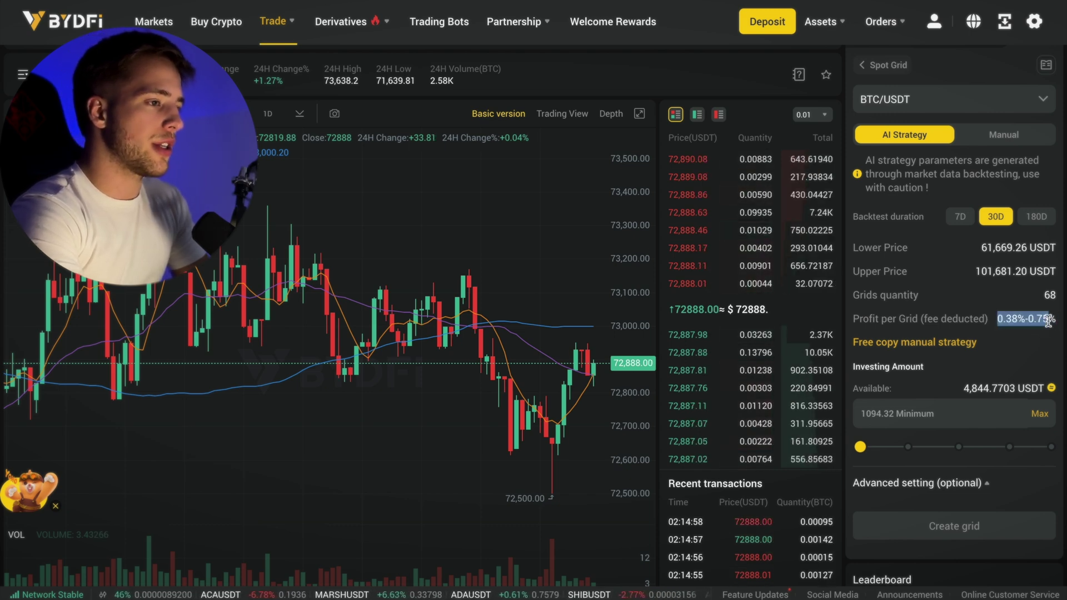
pyautogui.click(1048, 320)
pyautogui.moveTo(912, 321); pyautogui.dragTo(979, 321)
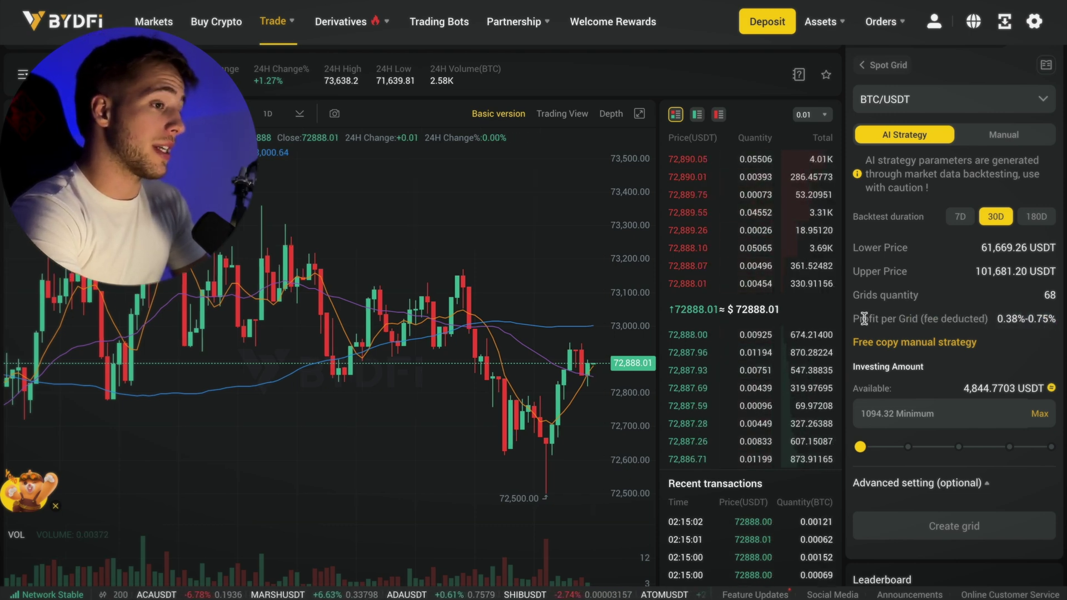
pyautogui.moveTo(860, 321); pyautogui.dragTo(924, 321)
# Begin the Investing Amount entry, typing 1000 and deleting the extra digits.
pyautogui.scroll(-2, 924, 320)
pyautogui.click(917, 361)
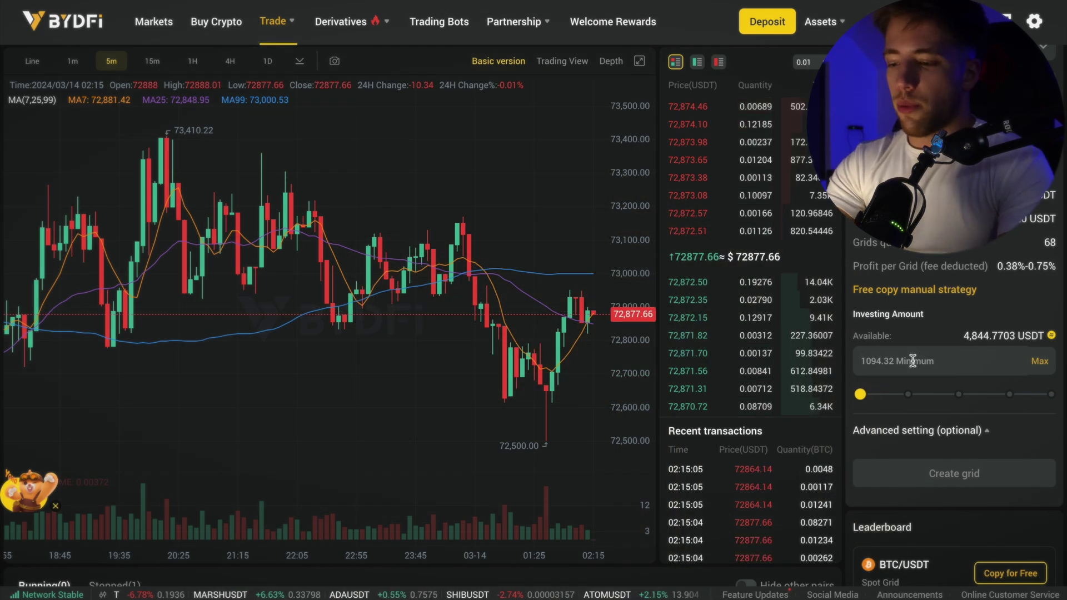
pyautogui.write('1000')
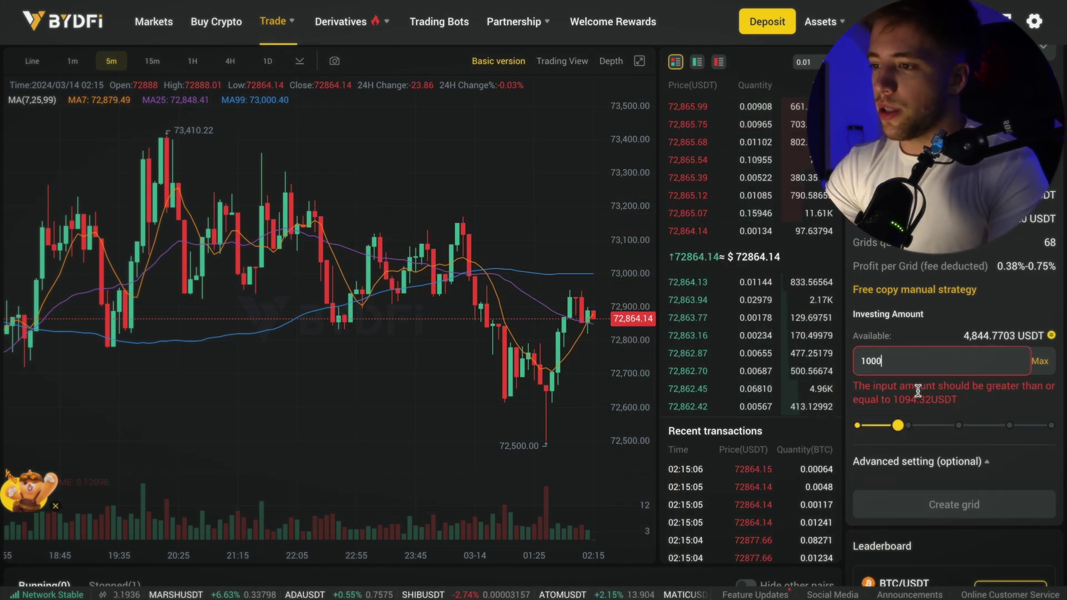
pyautogui.press('BackSpace')
pyautogui.press('BackSpace')
pyautogui.press('BackSpace')
# Finish the 1500 USDT amount, then create and confirm the 68-grid BTC/USDT bot.
pyautogui.write('500')
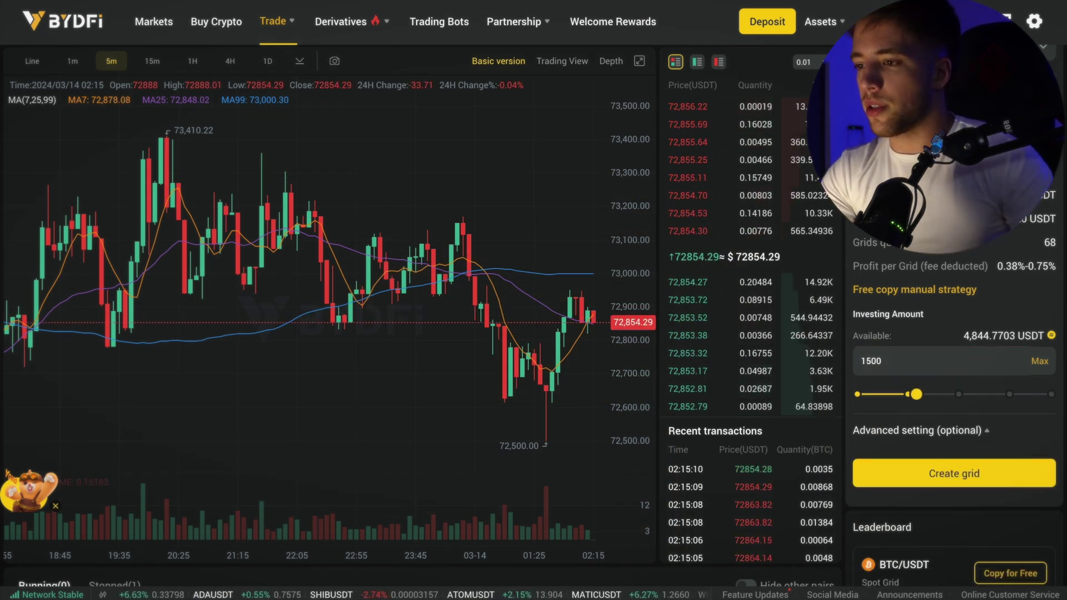
pyautogui.click(940, 479)
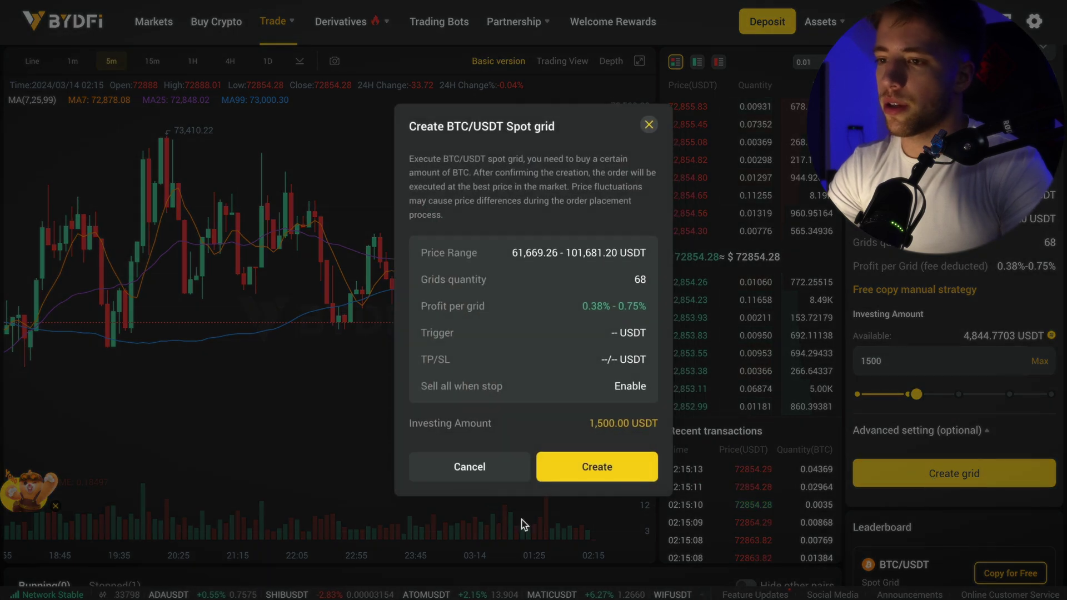
pyautogui.click(597, 468)
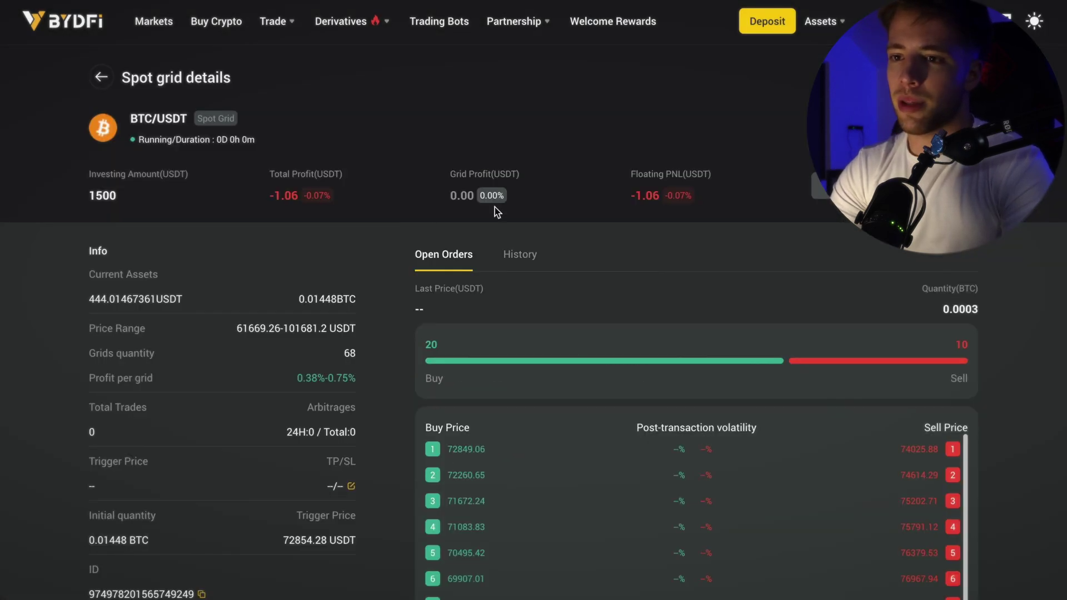
pyautogui.scroll(-9, 511, 248)
pyautogui.scroll(9, 511, 247)
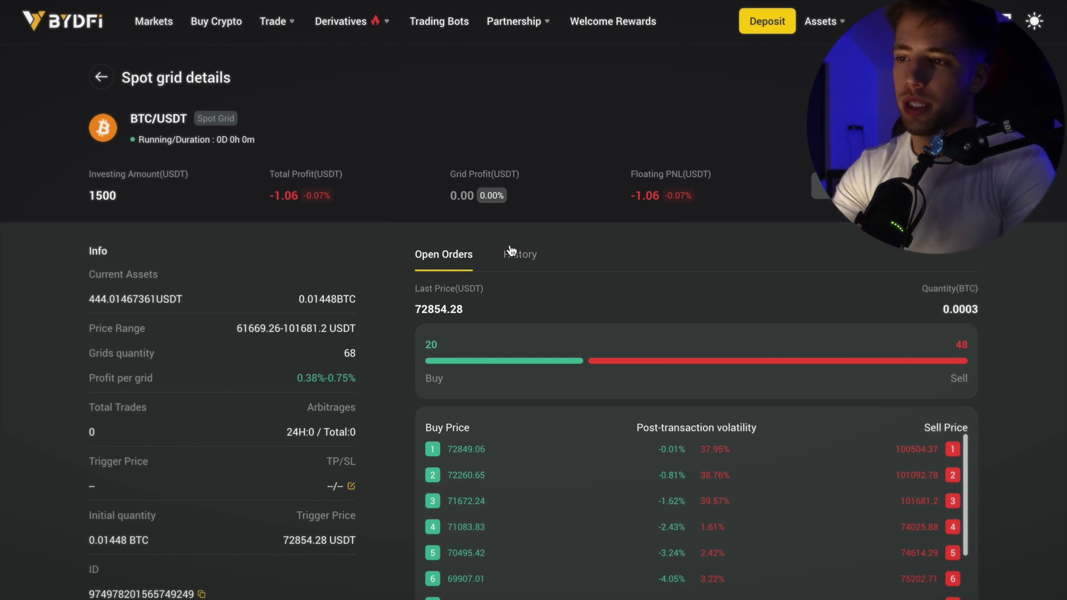